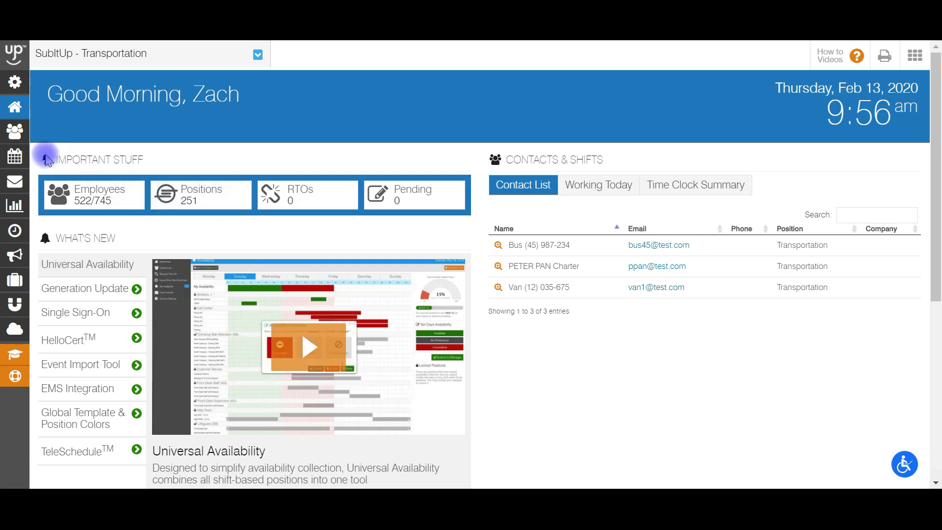
- Open the time clock configuration from the Time Clock Data page
{"action": "mouse_move", "coordinate": [15, 157]}
{"action": "left_click", "coordinate": [48, 229]}
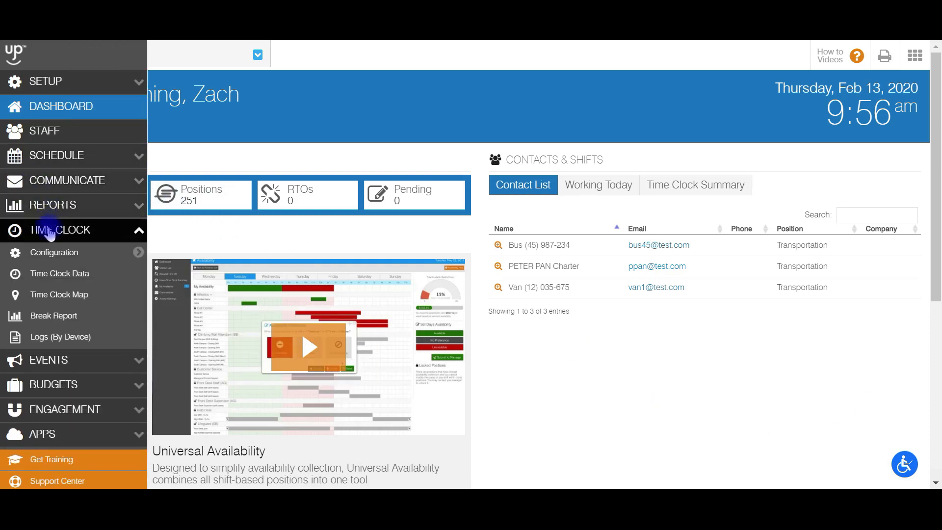
{"action": "left_click", "coordinate": [32, 274]}
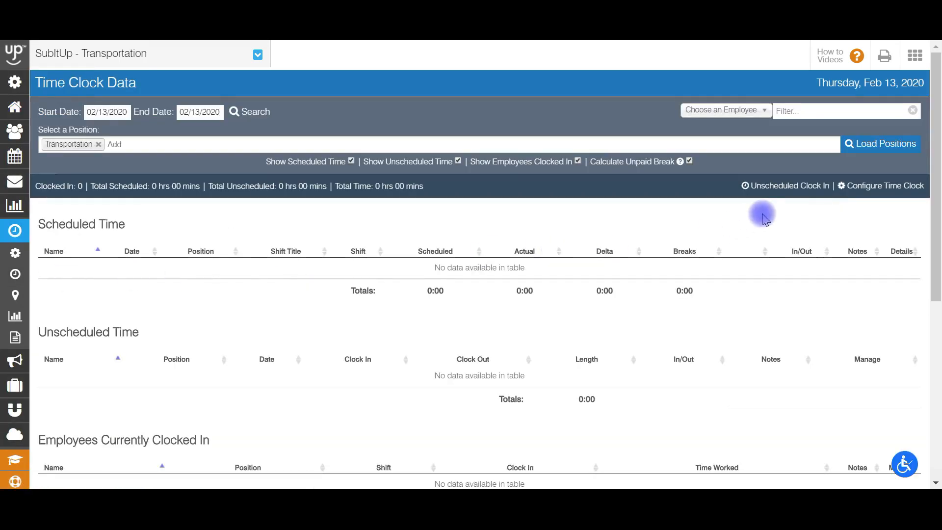
{"action": "left_click", "coordinate": [868, 189]}
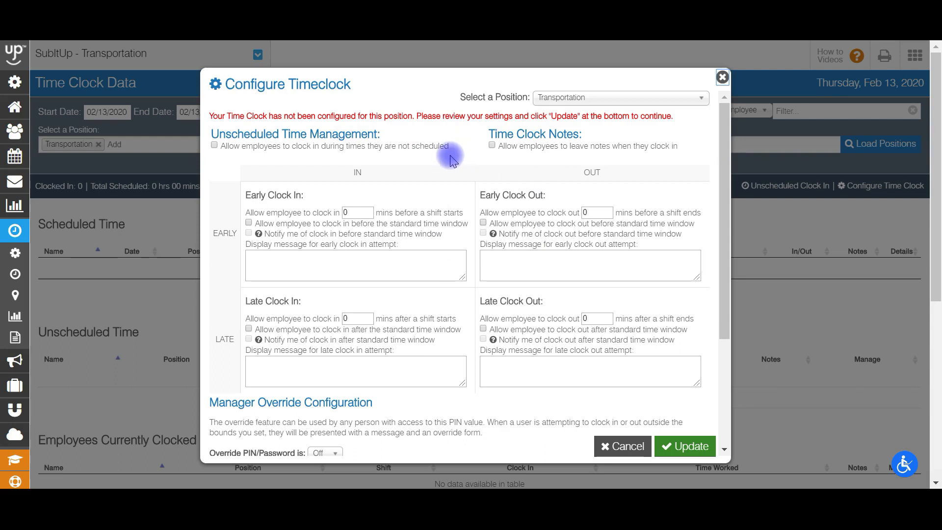
- Allow employees in the Transportation position to leave notes when they clock in
{"action": "left_click", "coordinate": [610, 96]}
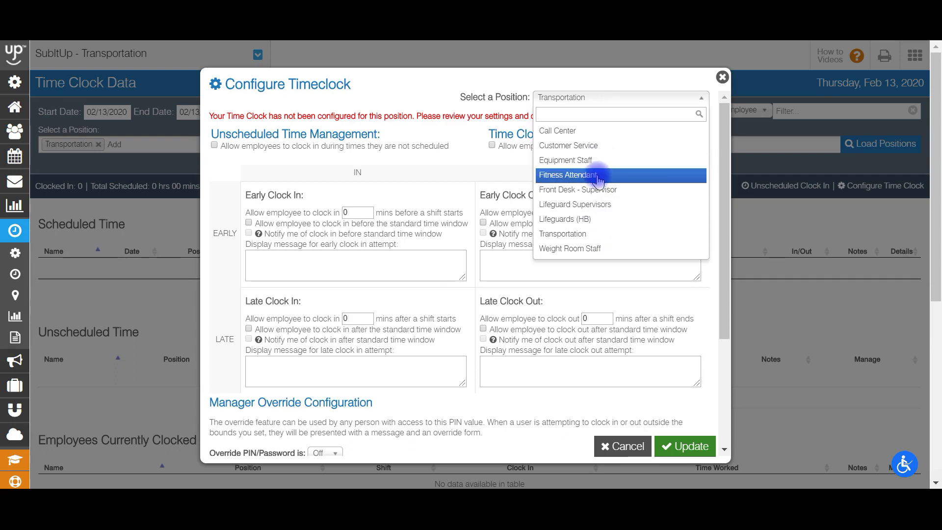
{"action": "left_click", "coordinate": [448, 153]}
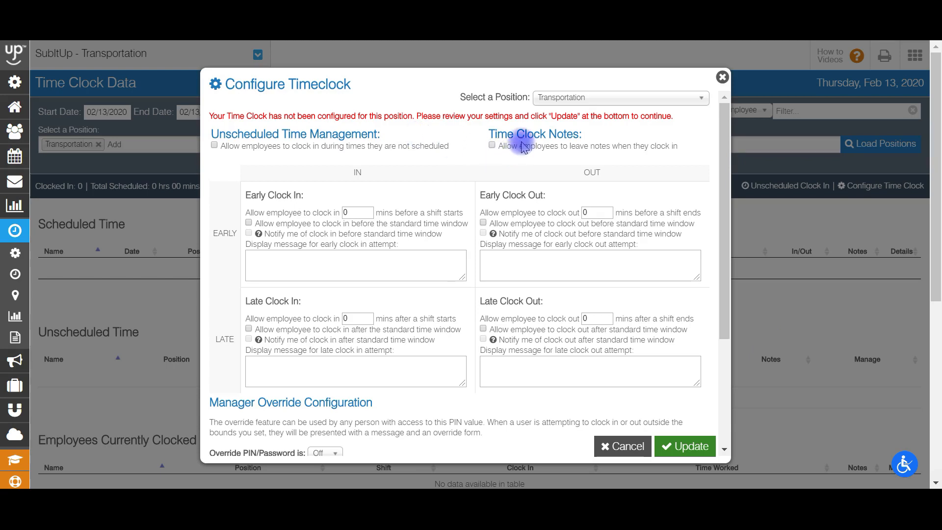
{"action": "left_click", "coordinate": [492, 146]}
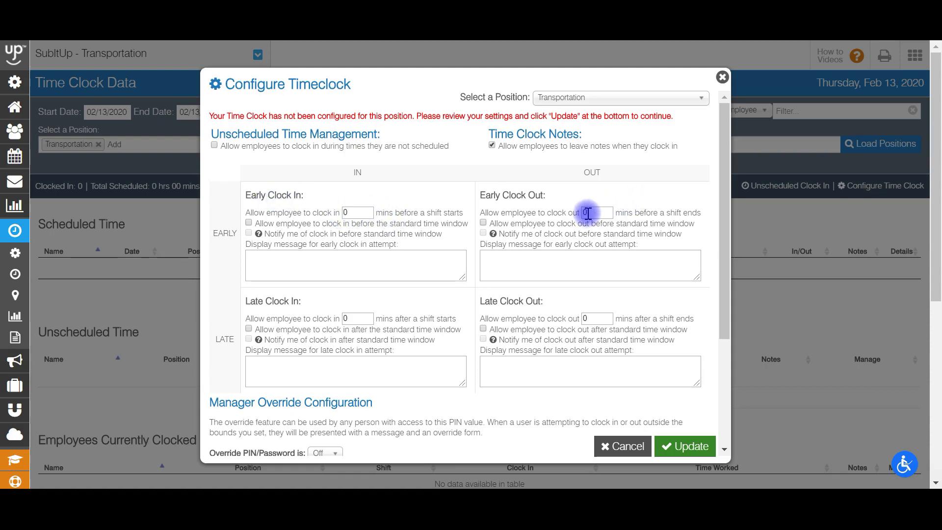
- Set the early clock-in allowance to 10 minutes before shift start and the early clock-out allowance to 15 minutes before shift end
{"action": "double_click", "coordinate": [353, 214]}
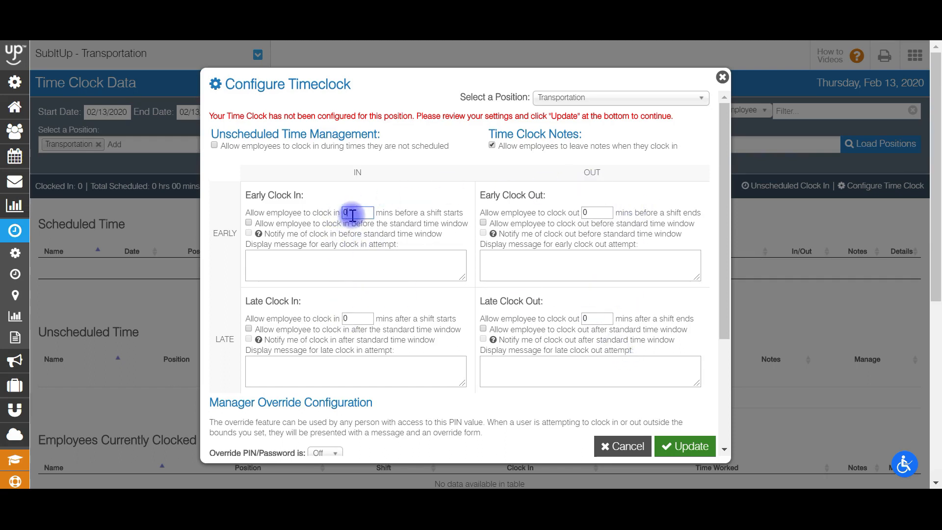
{"action": "type", "text": "10"}
{"action": "double_click", "coordinate": [591, 212]}
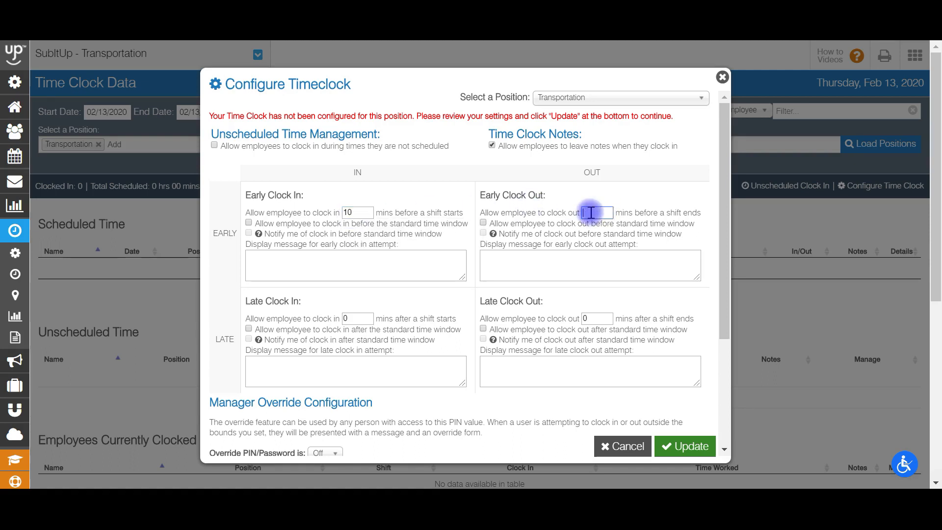
{"action": "type", "text": "15"}
- Set the late clock-in allowance to 20 minutes after shift start and the late clock-out allowance to 30 minutes after shift end
{"action": "left_click", "coordinate": [352, 319]}
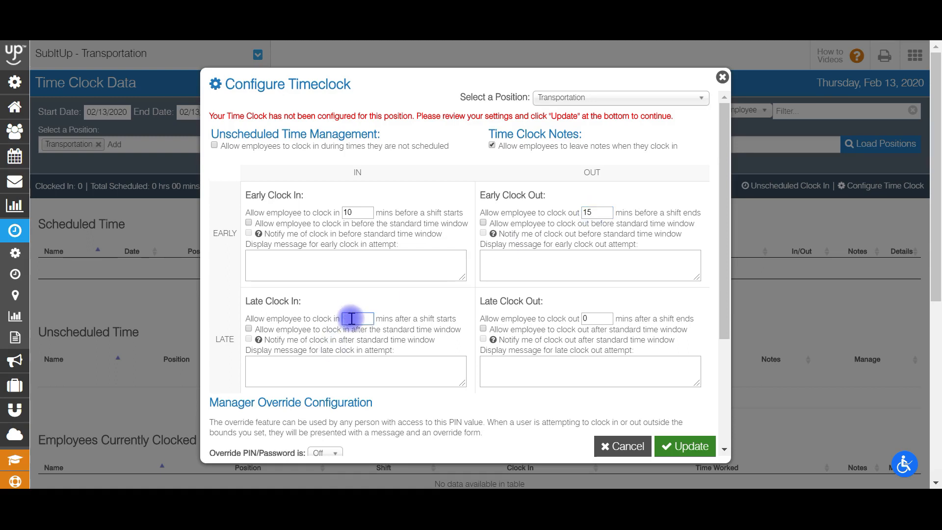
{"action": "type", "text": "20"}
{"action": "left_click", "coordinate": [603, 319]}
{"action": "key", "text": "BackSpace"}
{"action": "type", "text": "30"}
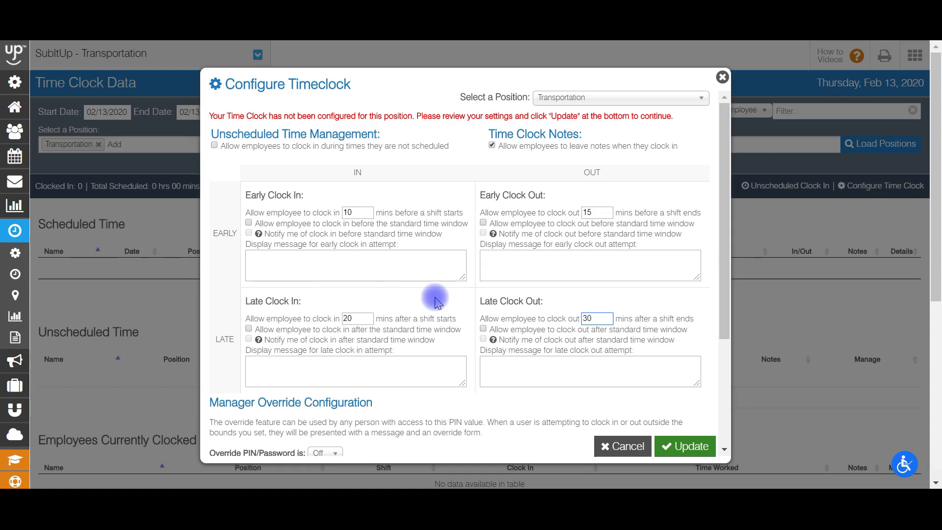
- Allow employees to clock out before the standard time window and enable the notification for those early clock-outs
{"action": "mouse_move", "coordinate": [260, 233]}
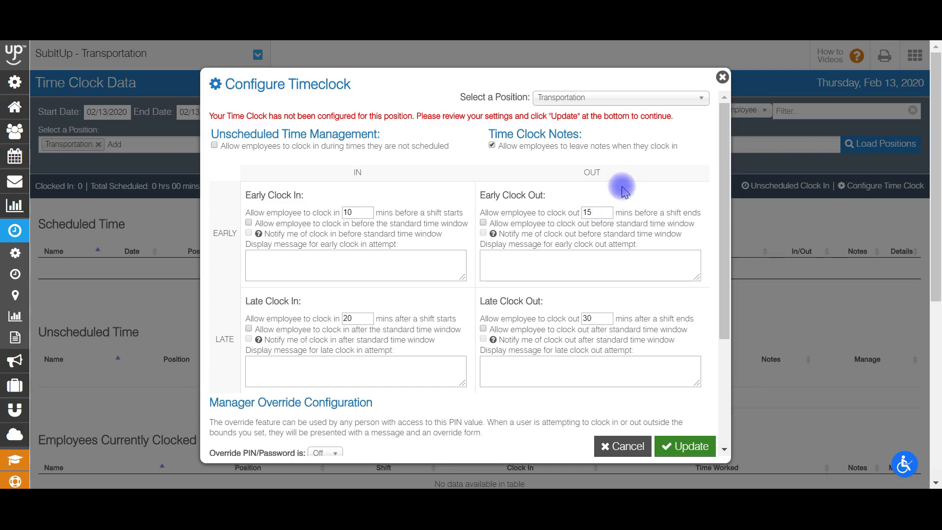
{"action": "left_click", "coordinate": [483, 223]}
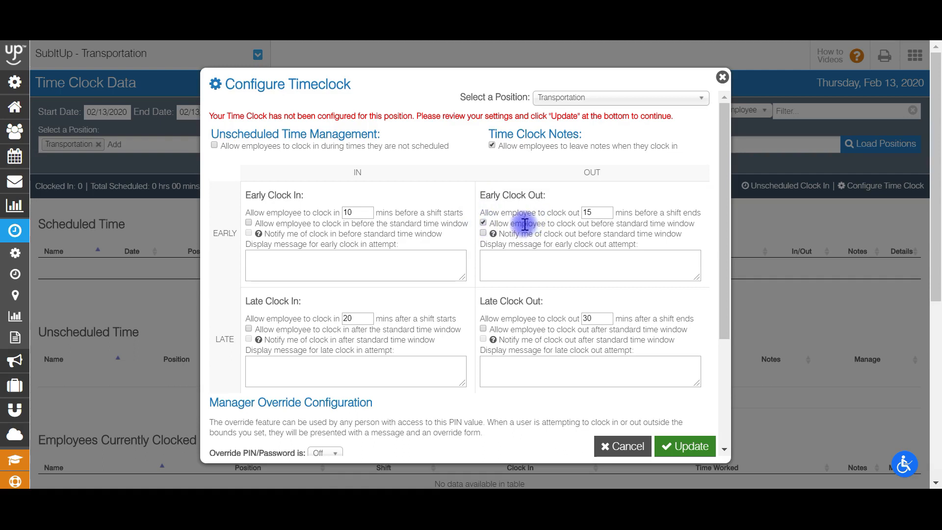
{"action": "double_click", "coordinate": [594, 212]}
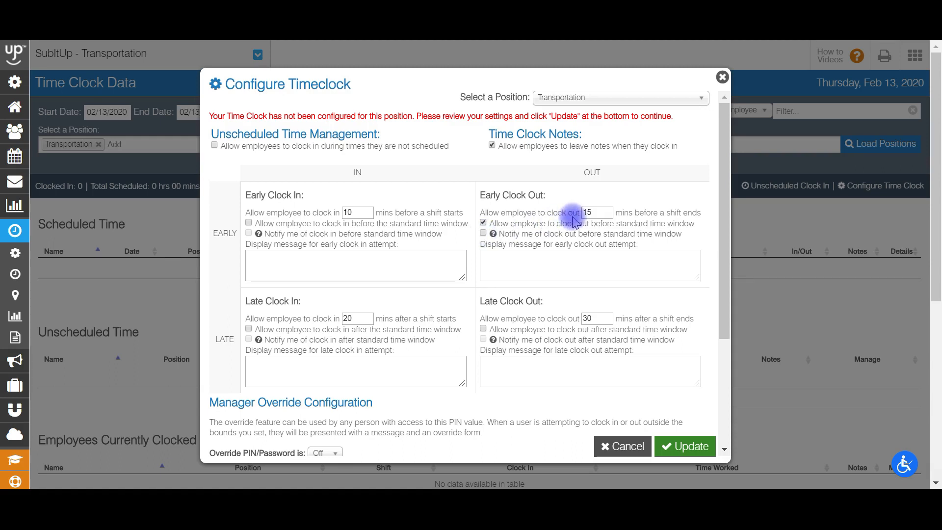
{"action": "double_click", "coordinate": [594, 212]}
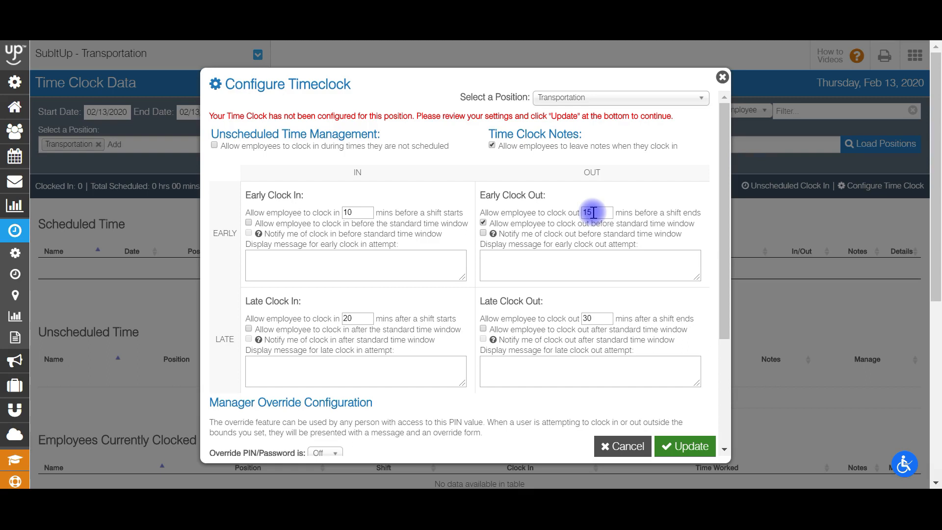
{"action": "left_click", "coordinate": [521, 266]}
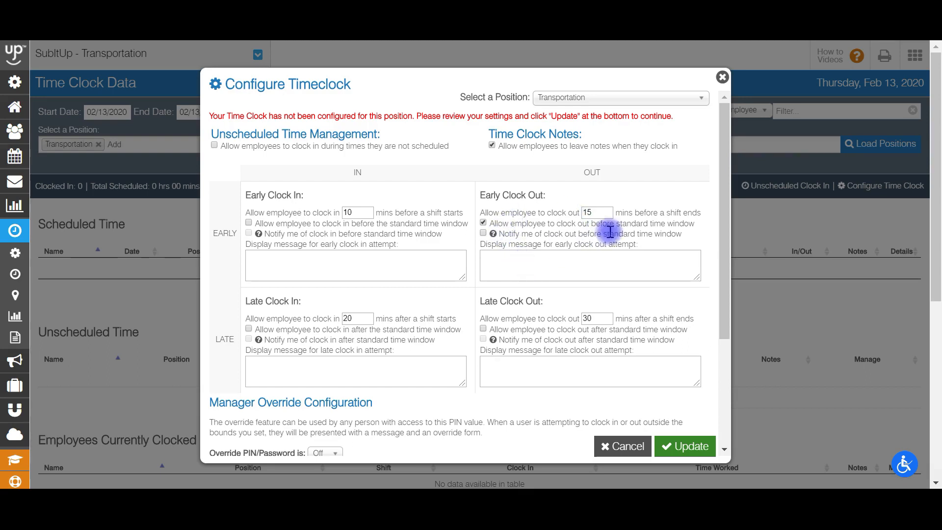
{"action": "double_click", "coordinate": [593, 212]}
{"action": "left_click", "coordinate": [569, 269]}
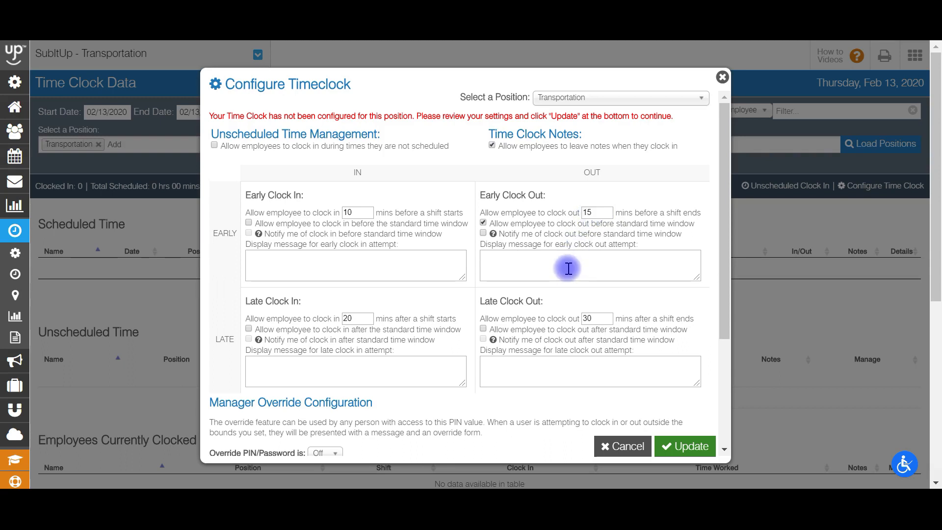
{"action": "left_click", "coordinate": [484, 234]}
- Turn on the manager override and fill in the override PIN/password
{"action": "left_click_drag", "start_coordinate": [727, 293], "coordinate": [715, 381]}
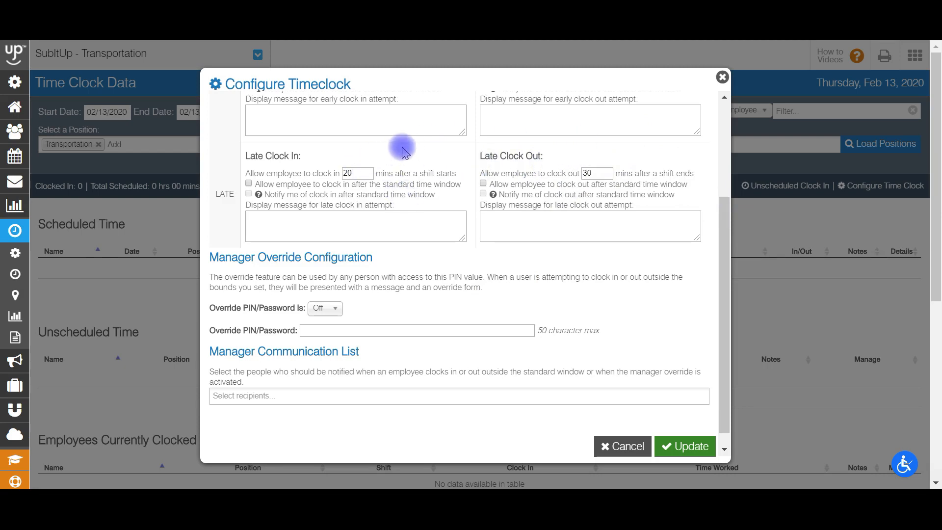
{"action": "left_click", "coordinate": [336, 309]}
{"action": "left_click", "coordinate": [320, 335]}
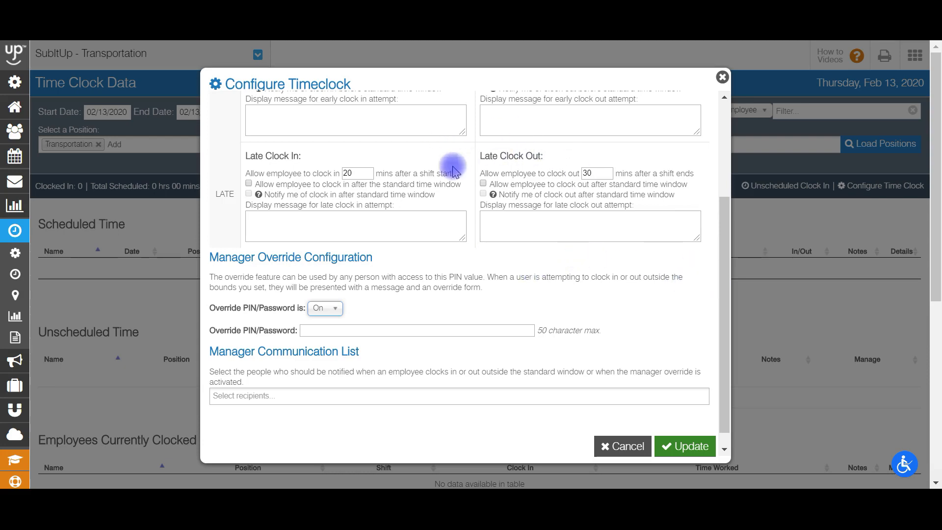
{"action": "left_click", "coordinate": [405, 329]}
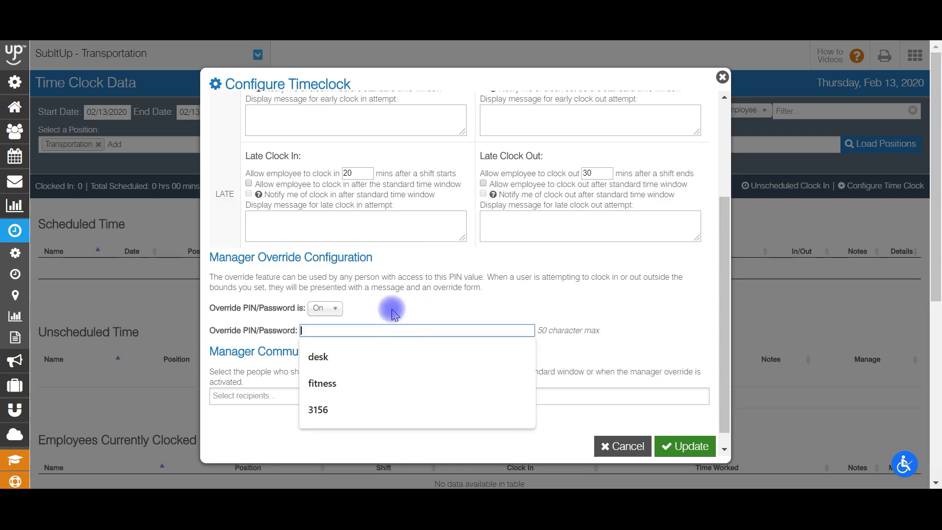
{"action": "left_click", "coordinate": [347, 383]}
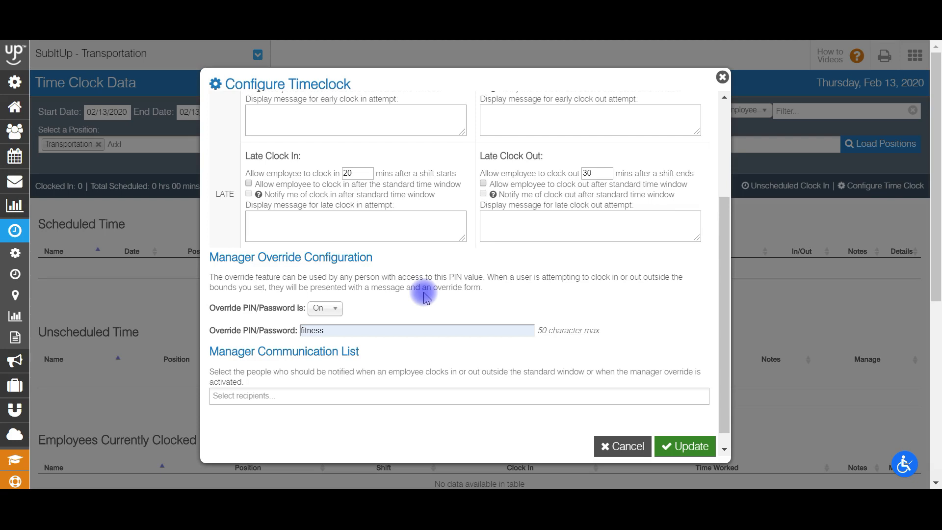
- Disable the option that allows employees to clock out before the standard time window
{"action": "left_click_drag", "start_coordinate": [720, 312], "coordinate": [728, 238]}
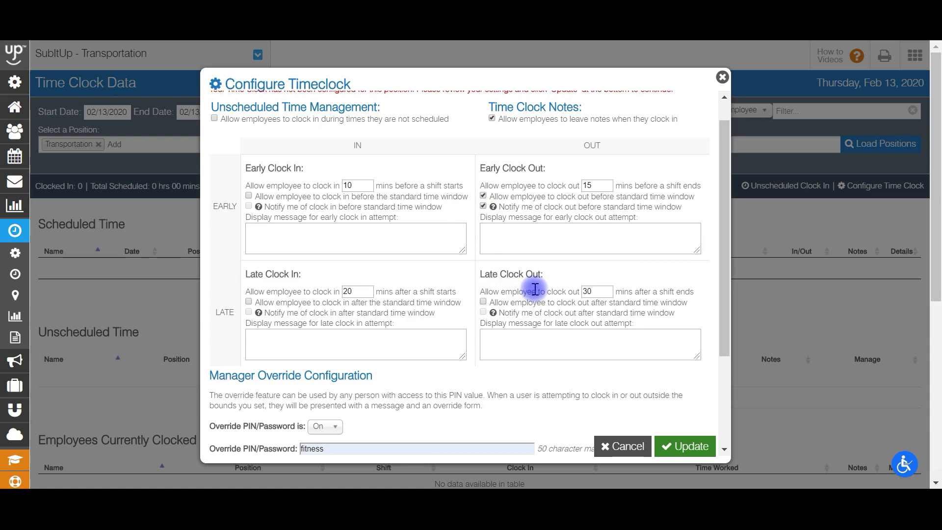
{"action": "left_click", "coordinate": [486, 194]}
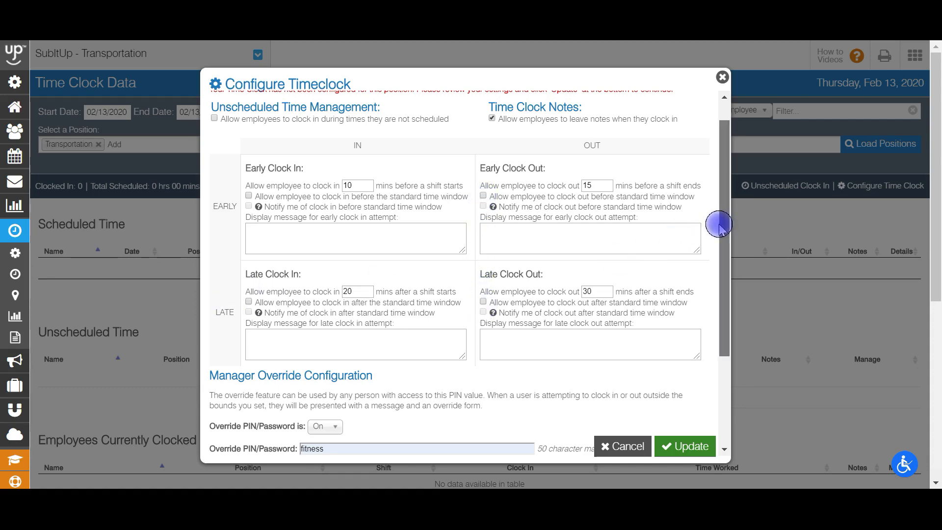
- Add the manager's e-mail address as a recipient in the Manager Communication List
{"action": "left_click_drag", "start_coordinate": [719, 224], "coordinate": [701, 333]}
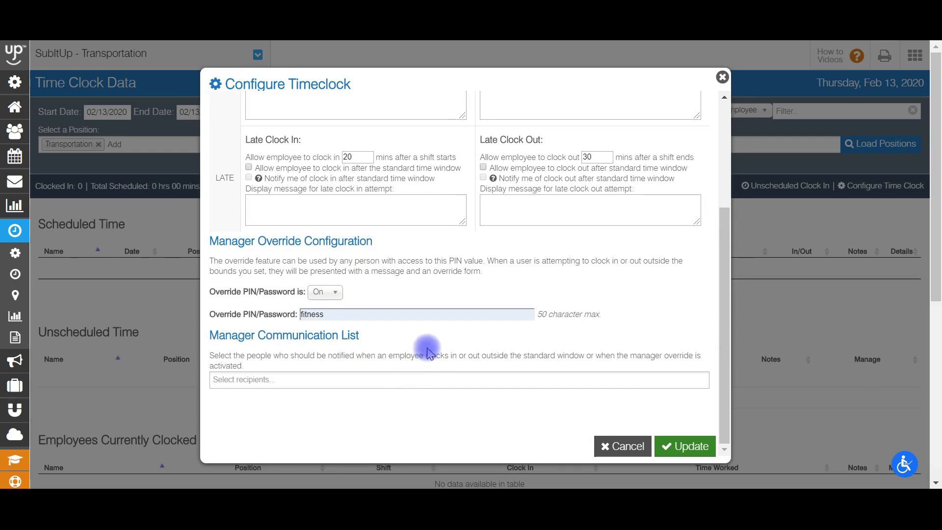
{"action": "left_click_drag", "start_coordinate": [721, 270], "coordinate": [717, 198]}
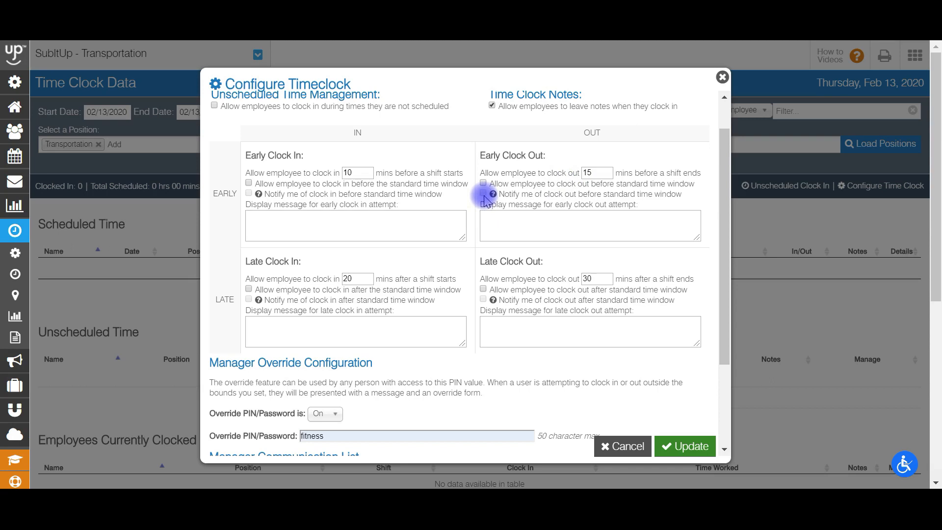
{"action": "left_click_drag", "start_coordinate": [726, 227], "coordinate": [704, 347]}
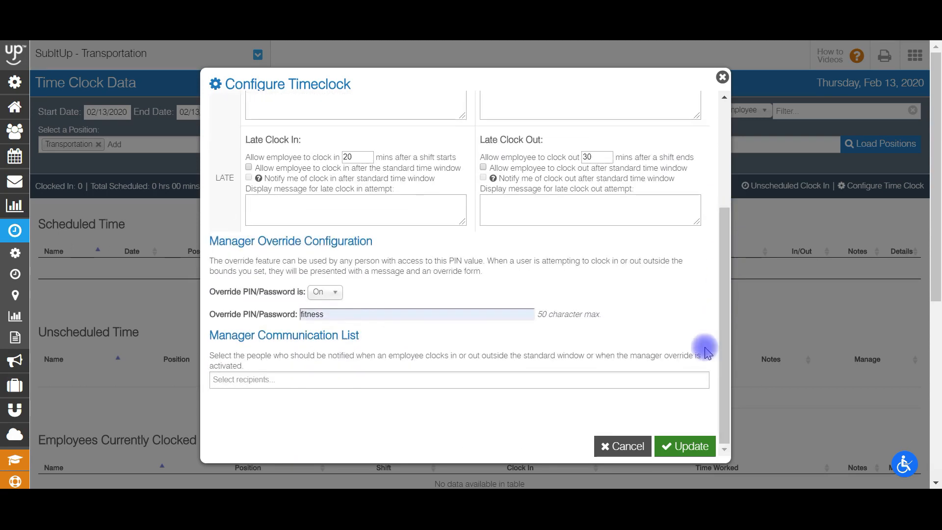
{"action": "left_click", "coordinate": [470, 376]}
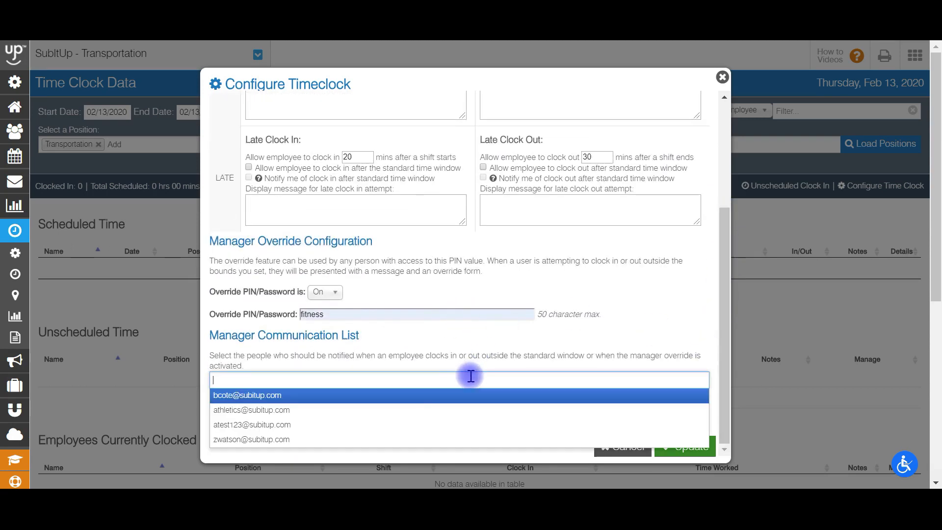
{"action": "left_click", "coordinate": [377, 440]}
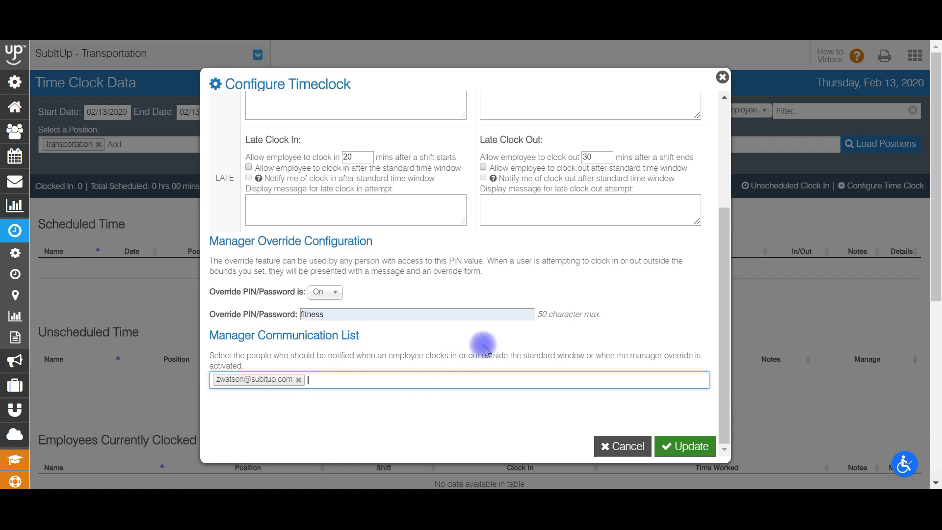
- Save the time clock configuration for the Transportation position and acknowledge the confirmation
{"action": "left_click_drag", "start_coordinate": [722, 314], "coordinate": [724, 147]}
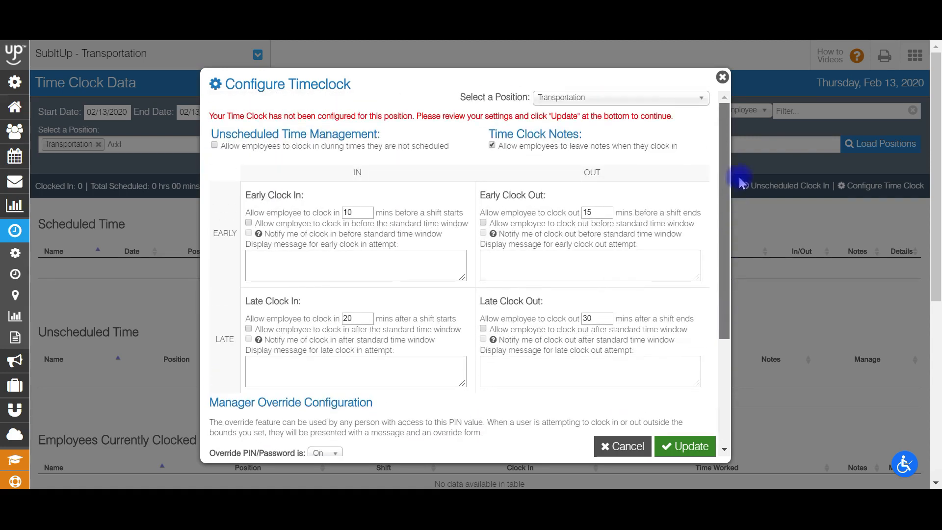
{"action": "scroll", "coordinate": [715, 250], "scroll_direction": "down", "scroll_amount": 2}
{"action": "left_click_drag", "start_coordinate": [715, 250], "coordinate": [730, 343]}
{"action": "left_click", "coordinate": [675, 447]}
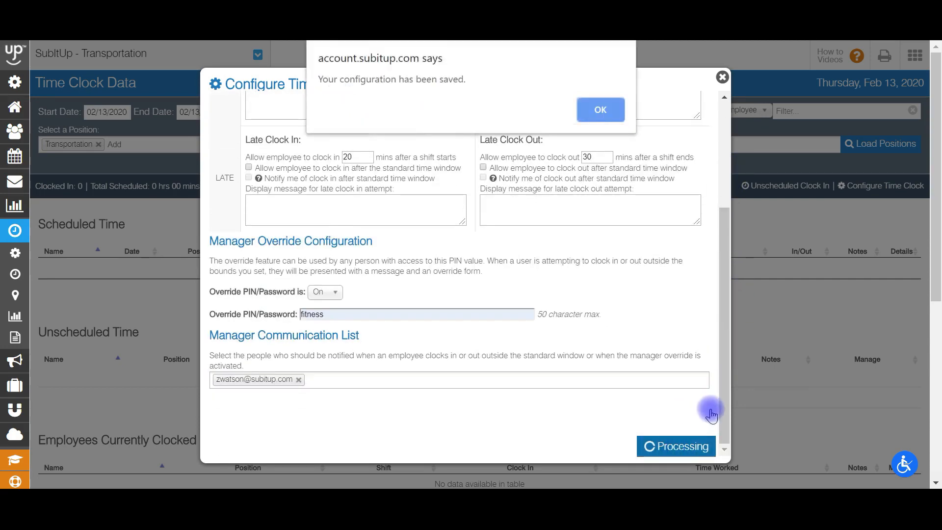
{"action": "left_click", "coordinate": [594, 111]}
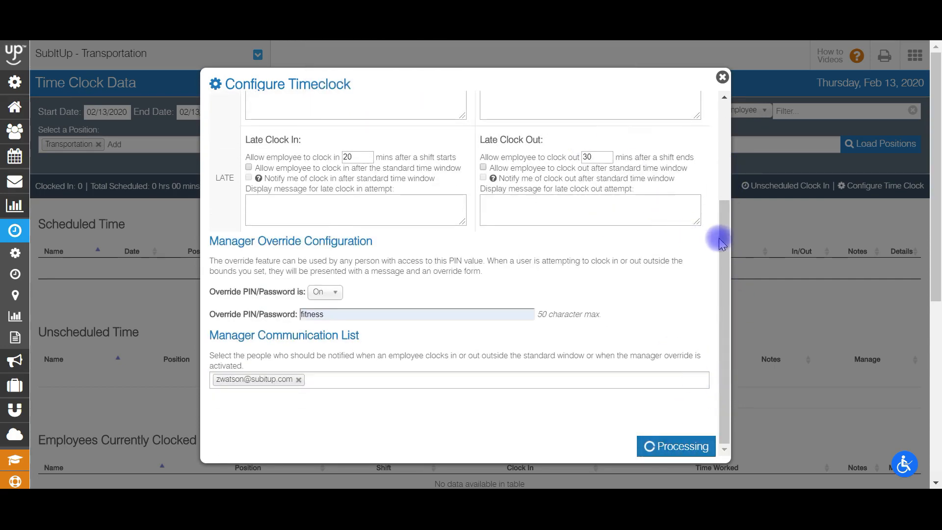
{"action": "left_click_drag", "start_coordinate": [720, 235], "coordinate": [709, 95]}
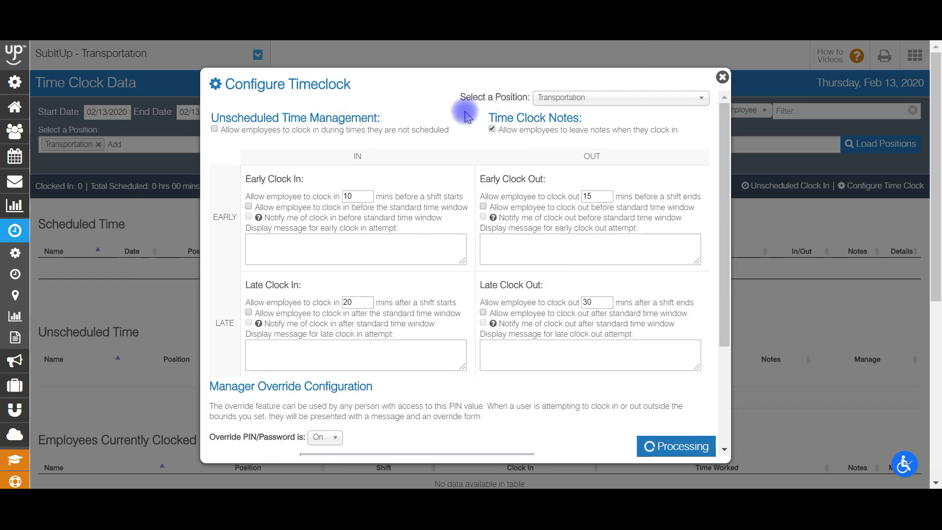
{"action": "left_click", "coordinate": [608, 107]}
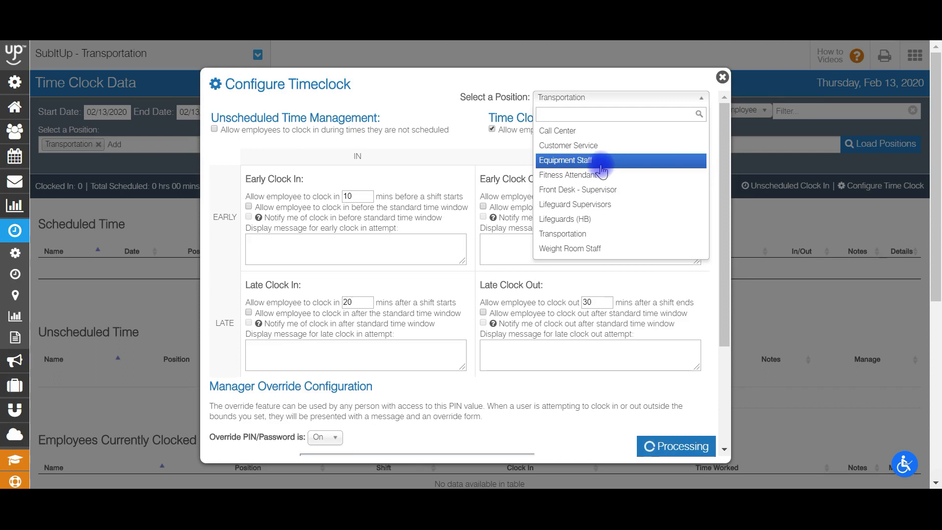
{"action": "left_click", "coordinate": [439, 126]}
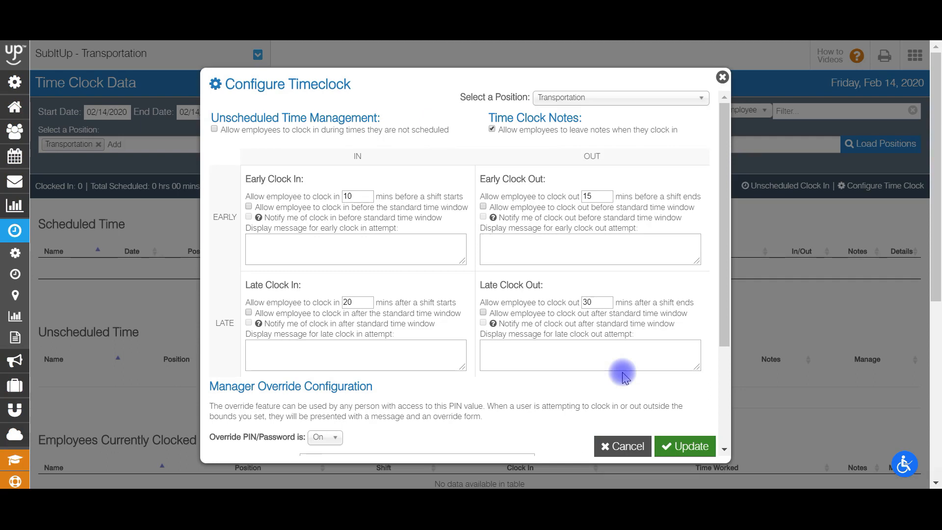